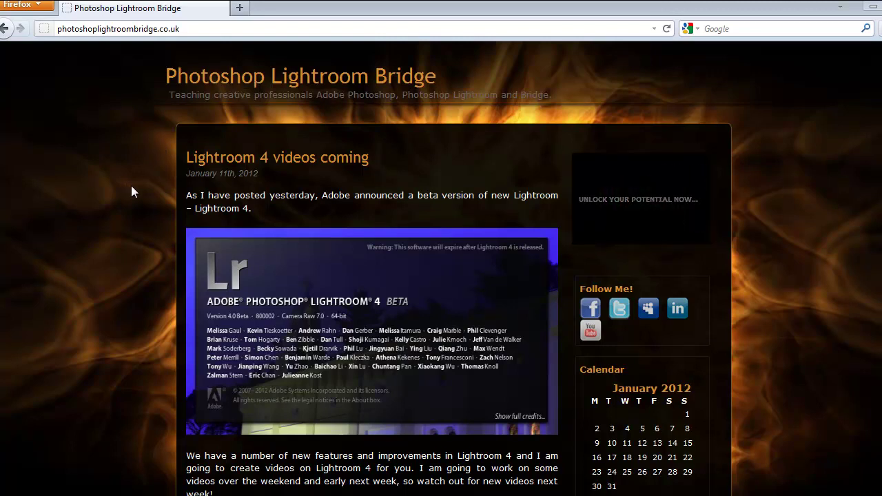
Open the full "Lightroom 4 beta announced" entry on the Photoshop Lightroom Bridge blog.
scroll(131, 185, "down", 5)
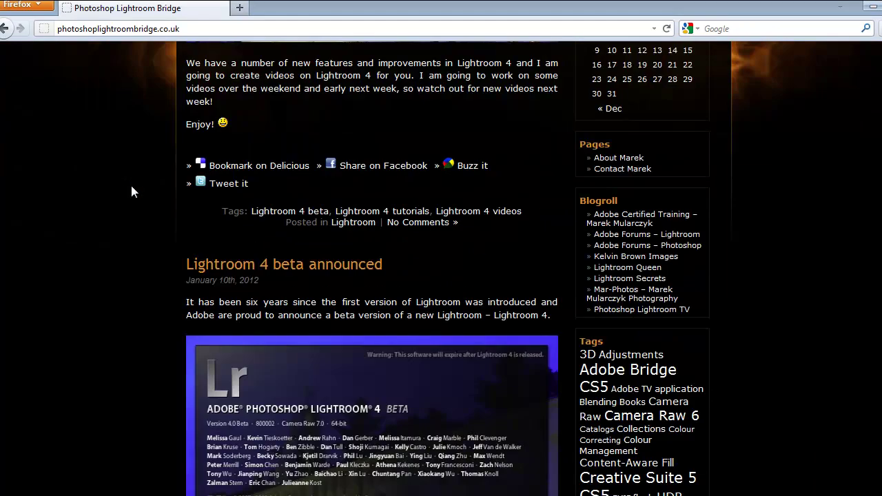
scroll(131, 182, "down", 1)
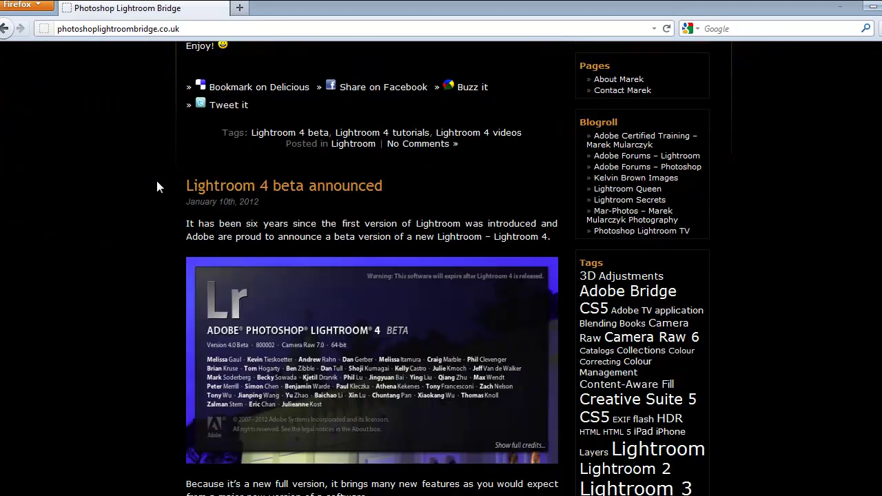
scroll(158, 186, "down", 2)
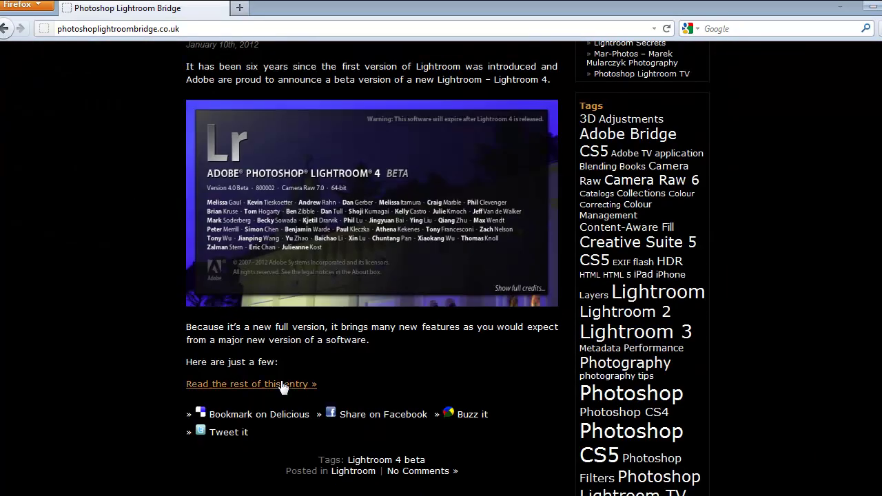
left_click(275, 387)
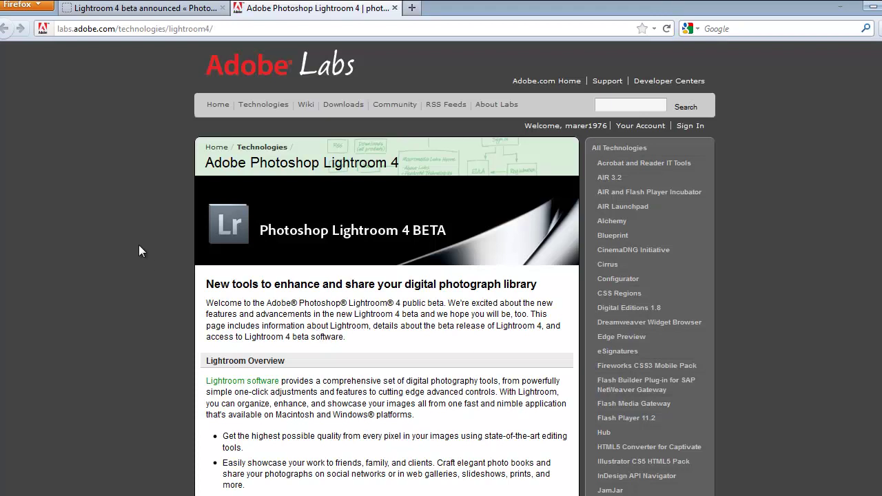
Open the Lightroom 4 beta download from the Adobe Labs page and sign in by entering the Adobe account password.
scroll(139, 246, "down", 6)
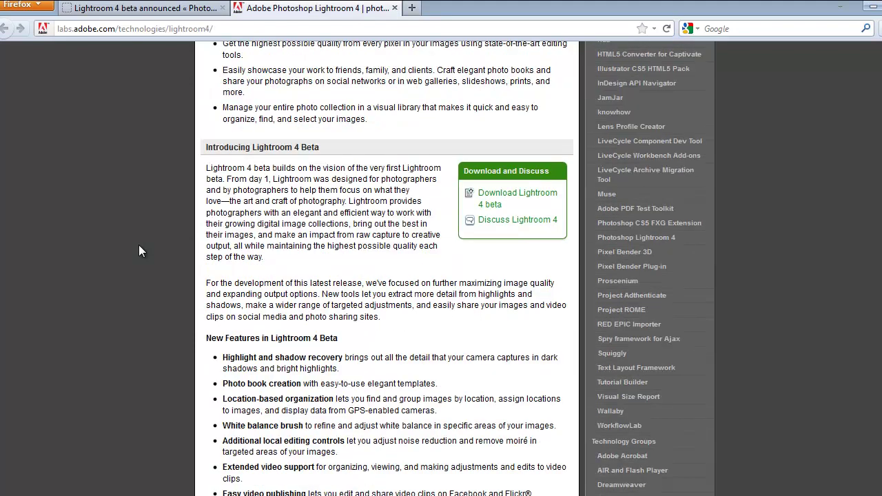
left_click(530, 198)
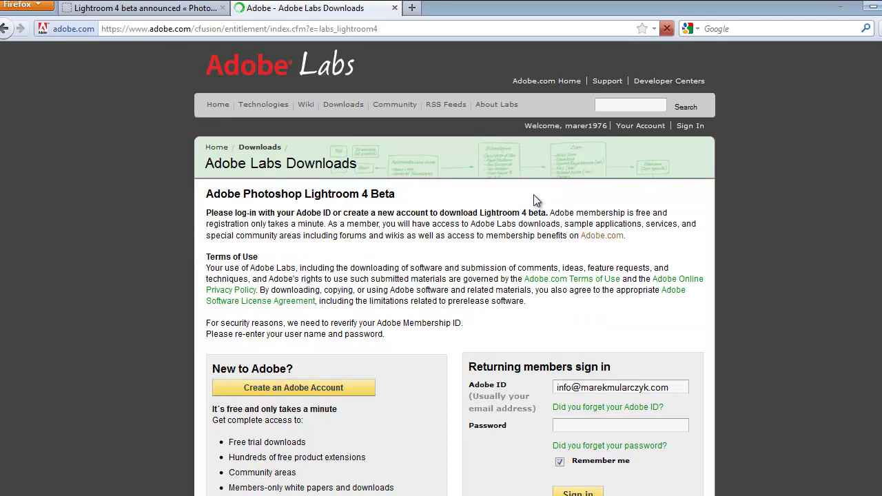
scroll(533, 194, "down", 5)
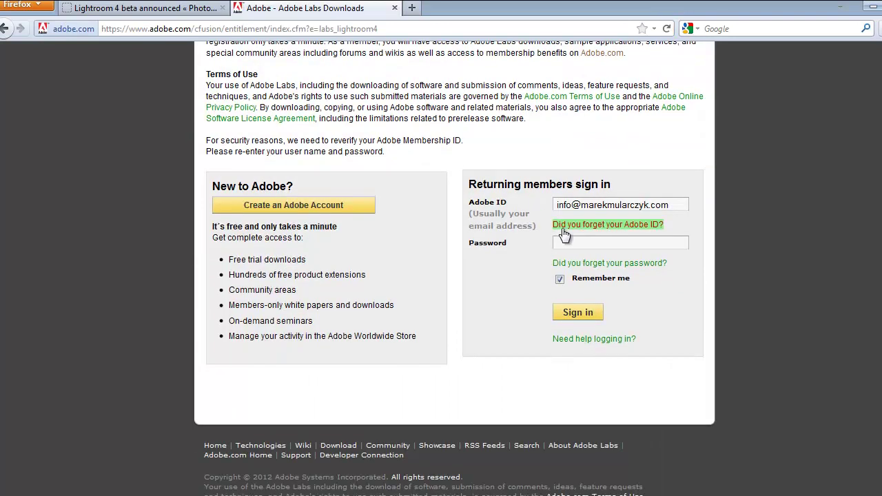
left_click(585, 244)
type("*********")
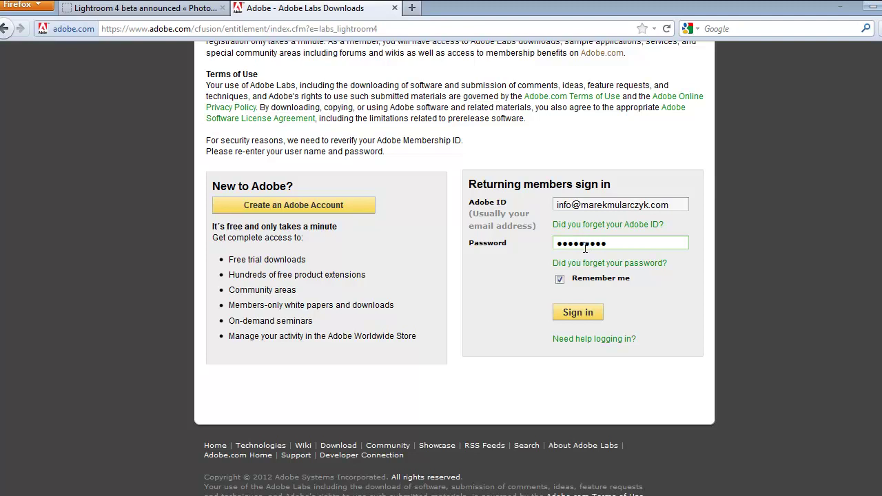
key("Return")
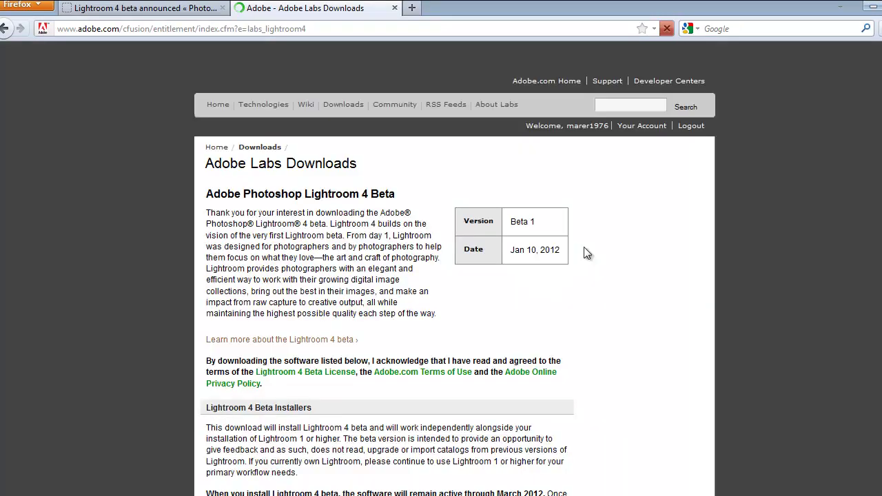
Download Lightroom 4 beta for Windows 64-bit, saving lightroom4_p1_win64_011012.zip to disk, and move the downloads window aside.
scroll(400, 258, "down", 8)
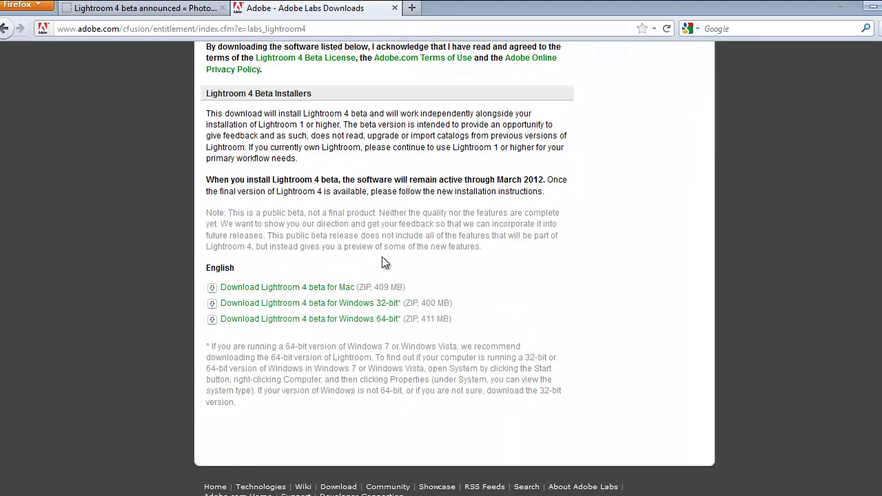
left_click(327, 320)
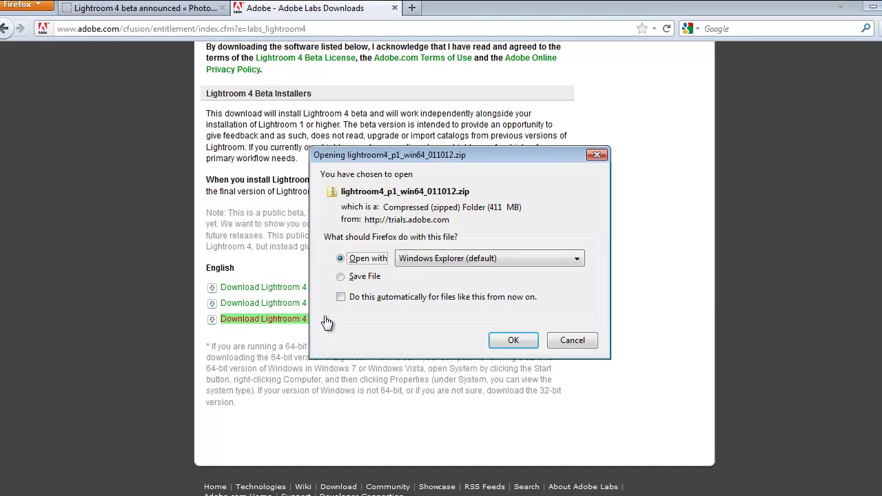
left_click(340, 276)
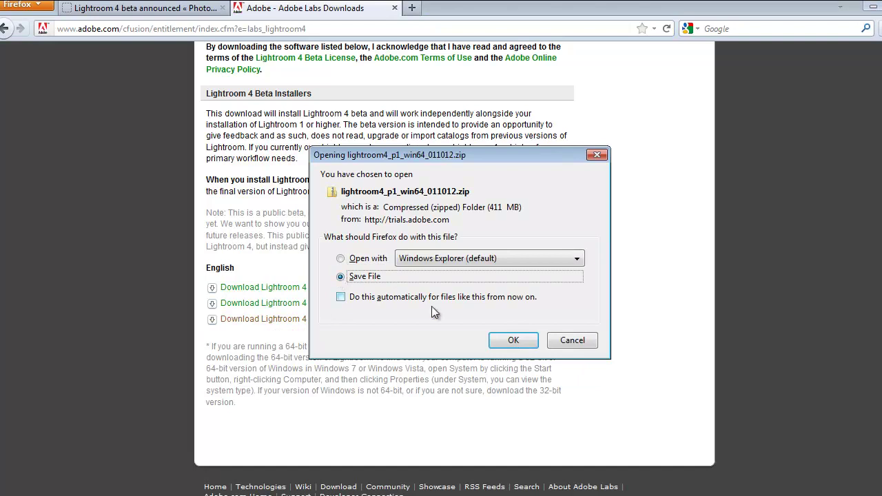
left_click(514, 338)
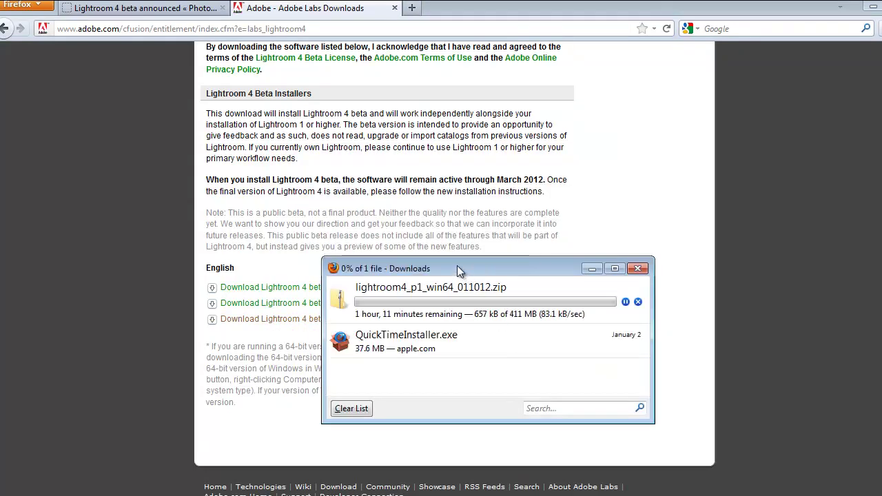
left_click_drag(457, 265, 685, 338)
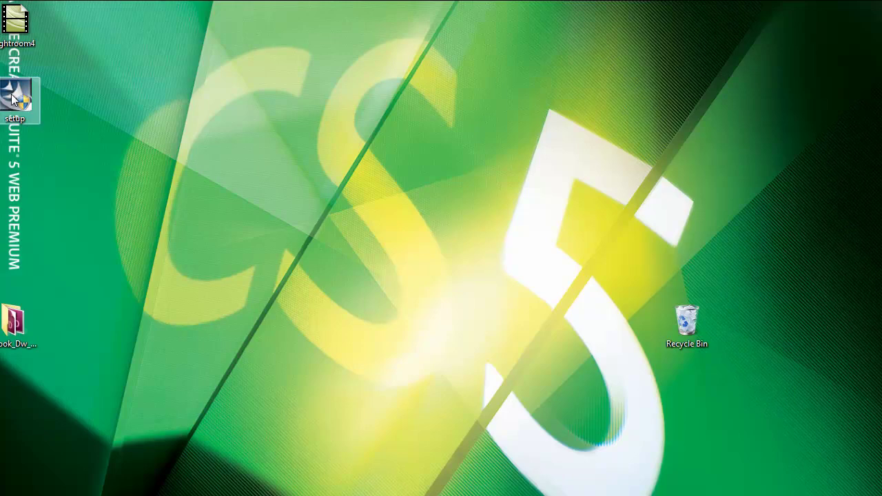
Move the setup file clear of the desktop edge, run it, and choose English (United States) as the installation language.
left_click_drag(16, 96, 47, 139)
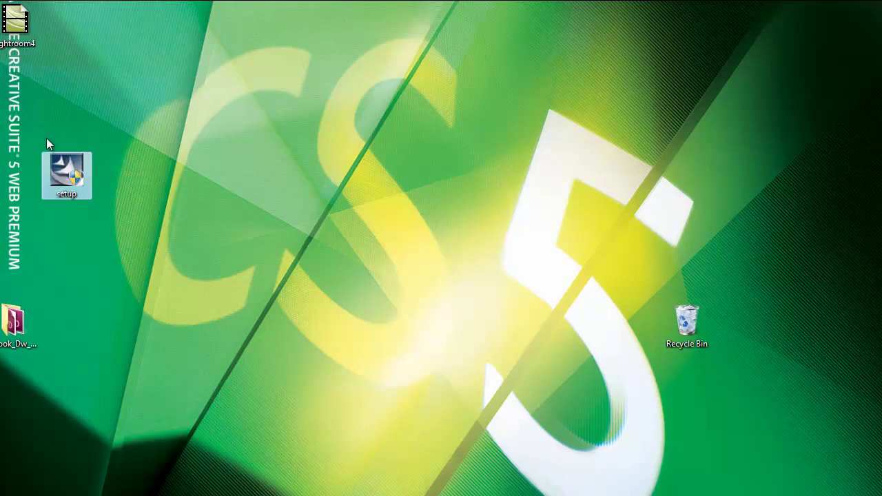
double_click(62, 172)
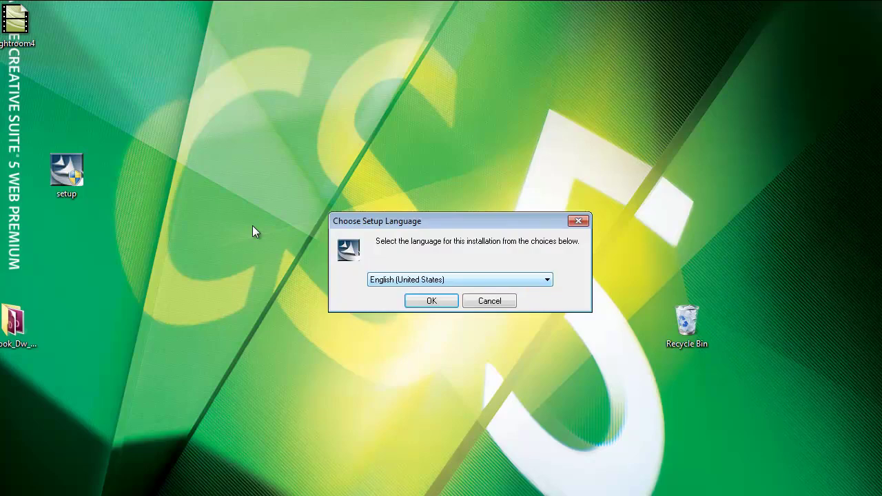
left_click(536, 283)
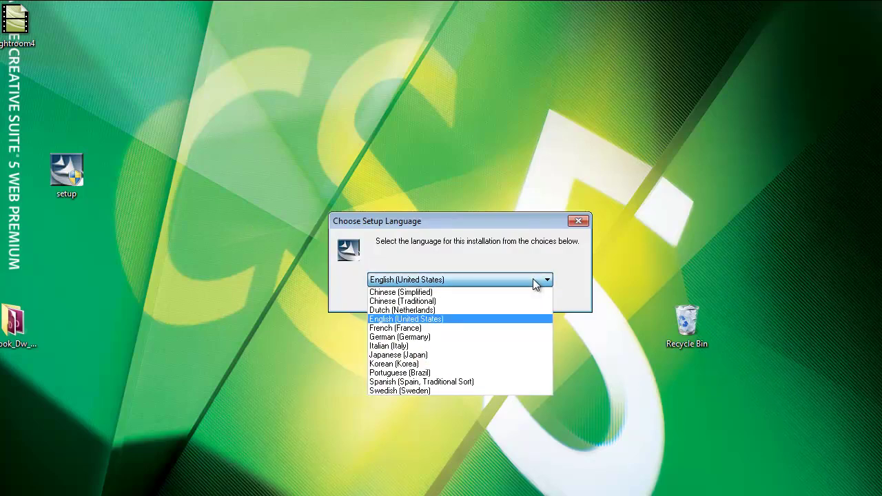
left_click(536, 282)
left_click(445, 301)
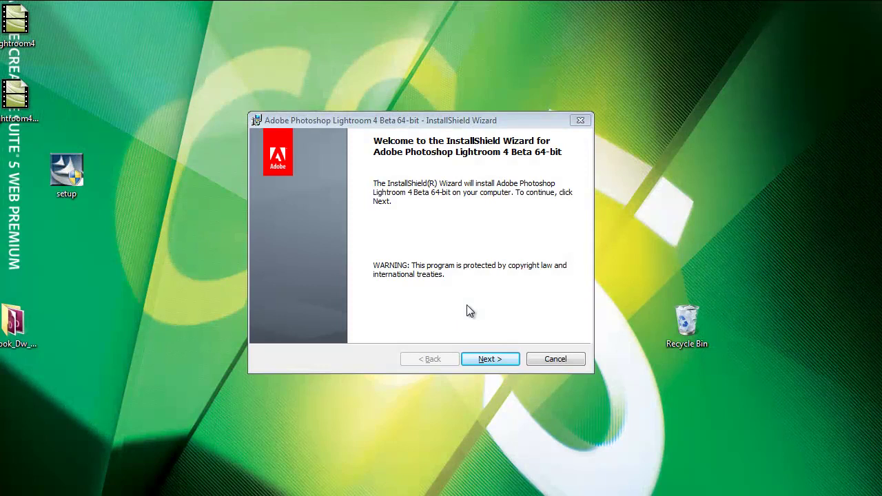
Accept the license agreement and install Adobe Photoshop Lightroom 4 Beta 64-bit to the default folder, completing the wizard.
left_click(448, 124)
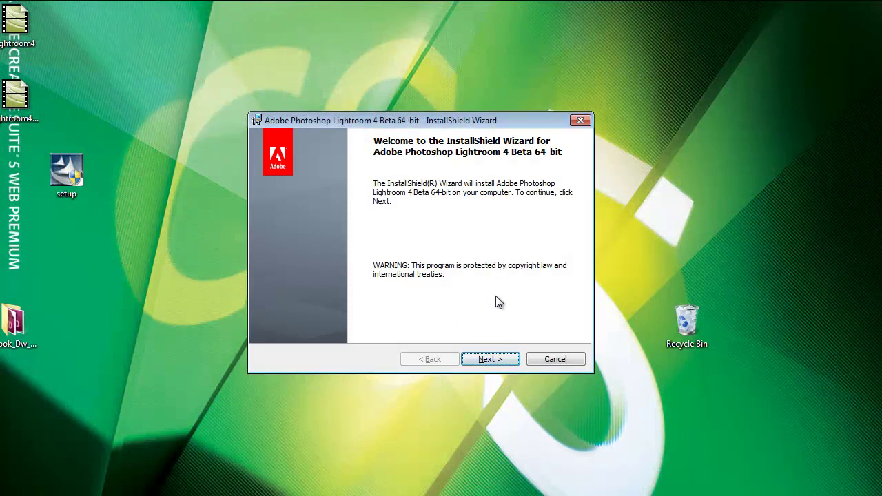
left_click(485, 359)
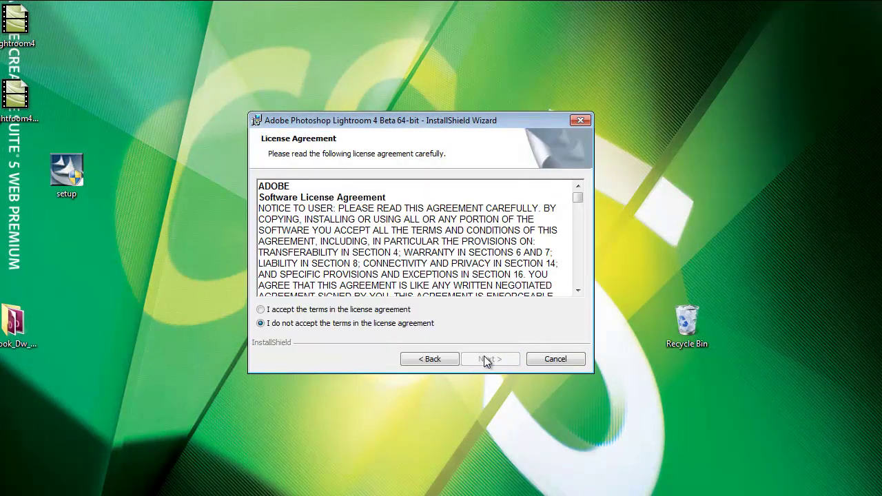
left_click(262, 310)
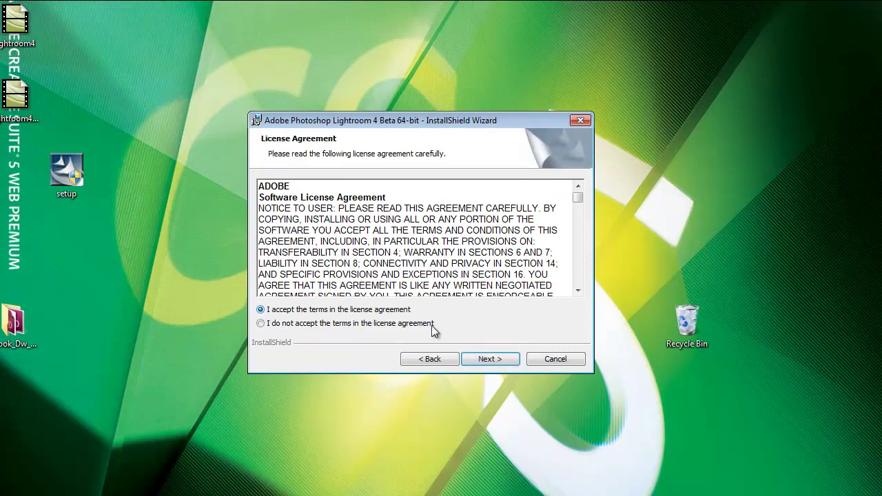
left_click(491, 360)
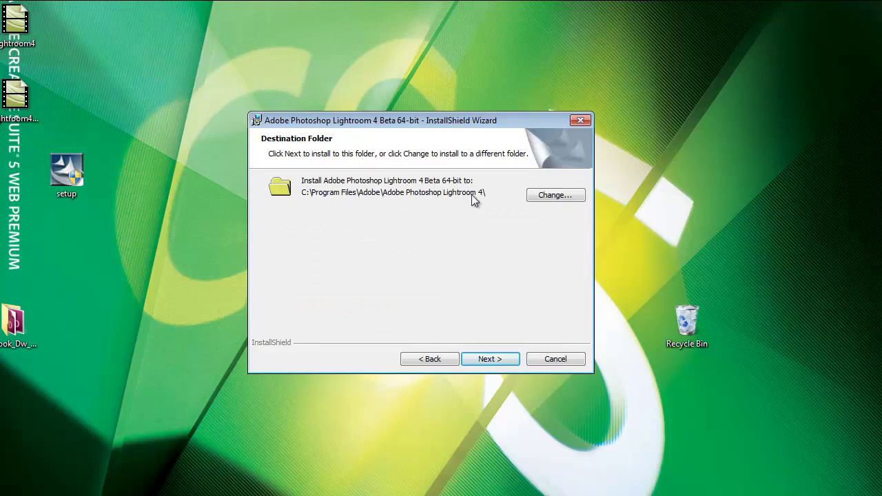
left_click(491, 360)
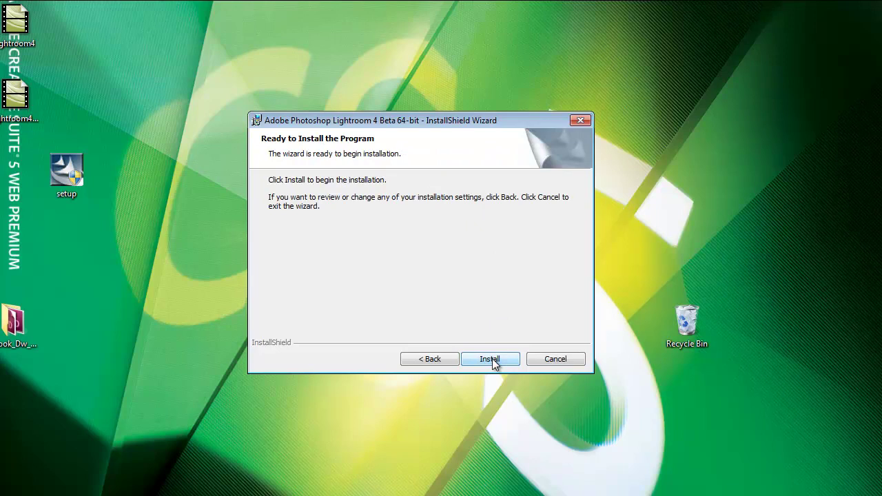
left_click(485, 359)
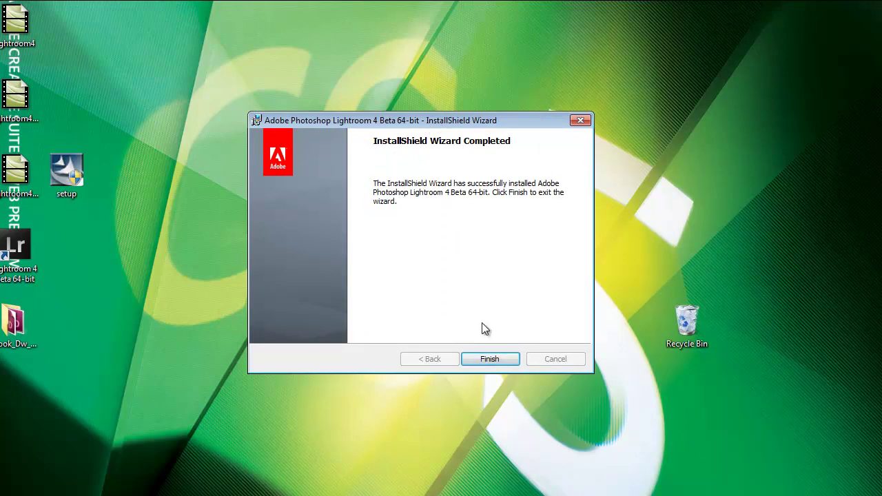
left_click(489, 359)
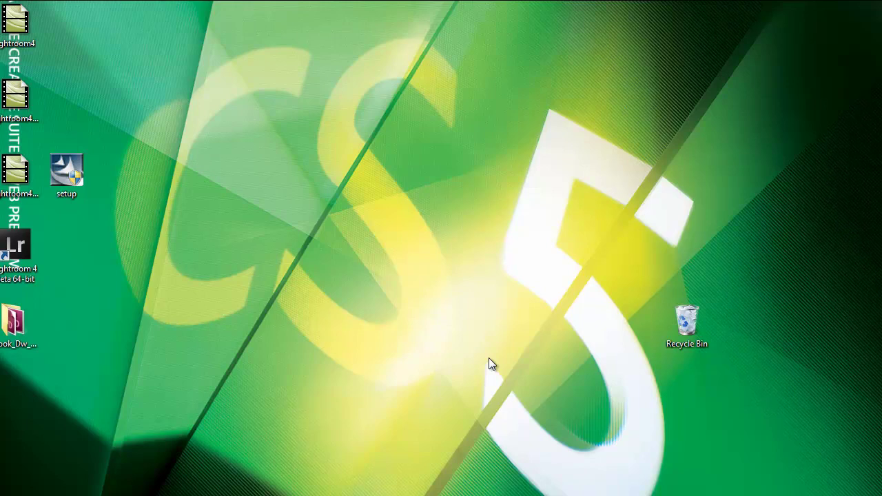
Locate Adobe Photoshop Lightroom 4 Beta 64-bit in the list of all installed programs.
key("super")
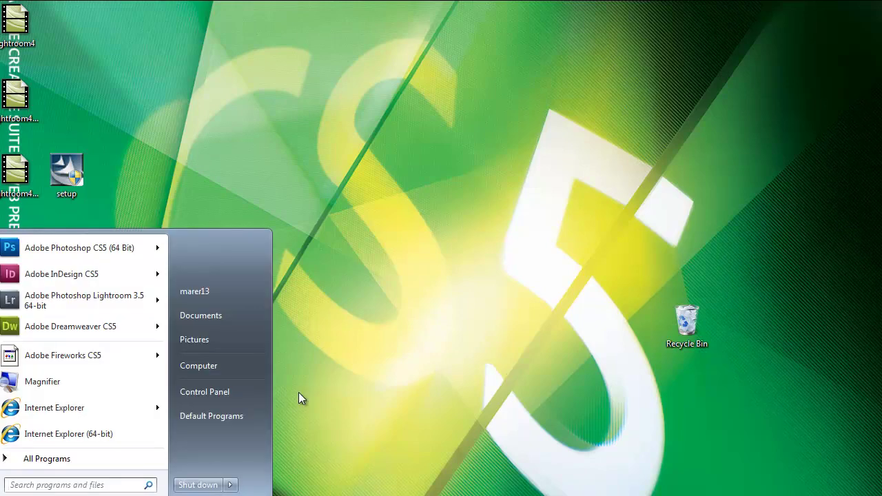
left_click(112, 455)
left_click(114, 458)
left_click(107, 461)
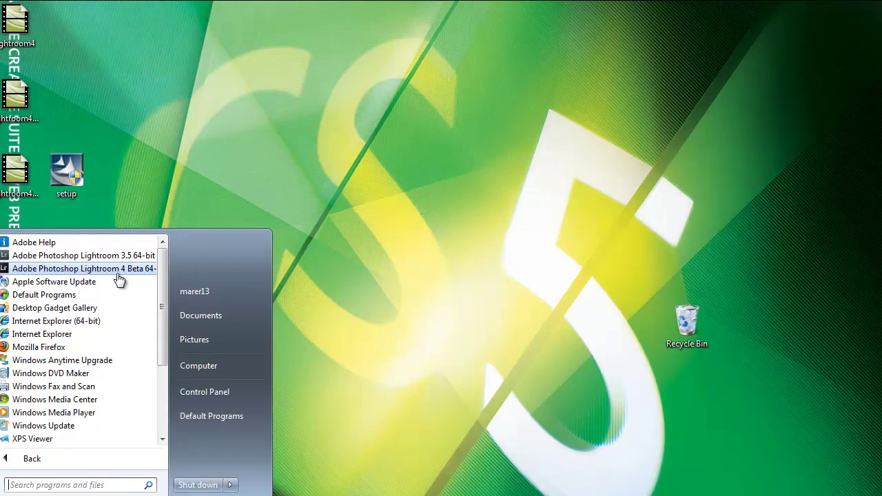
left_click_drag(118, 278, 572, 253)
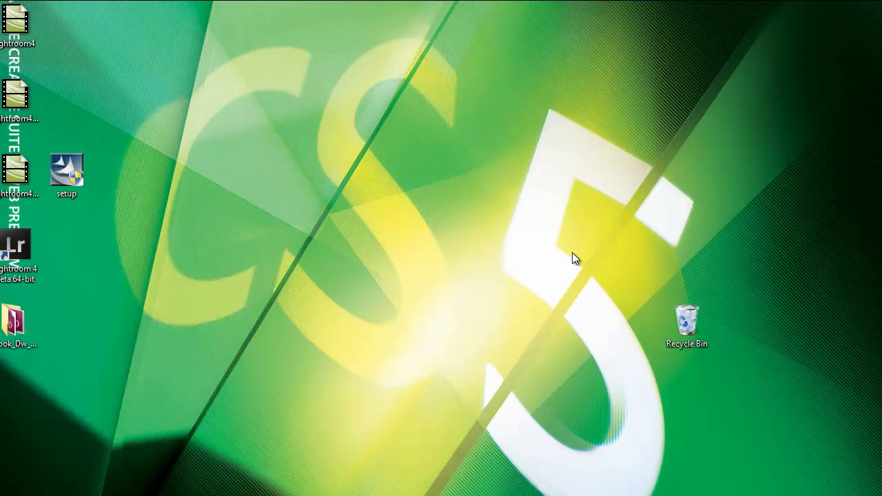